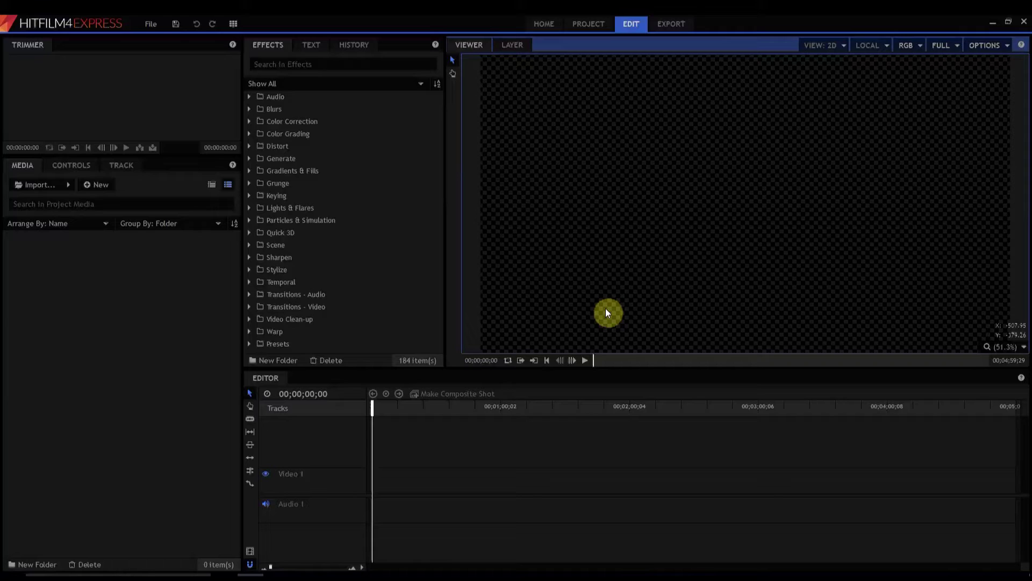
# Import Raw Footage.mp4 onto Video 1 and match the sequence settings to the clip.
pyautogui.click(33, 184)
pyautogui.doubleClick(227, 95)
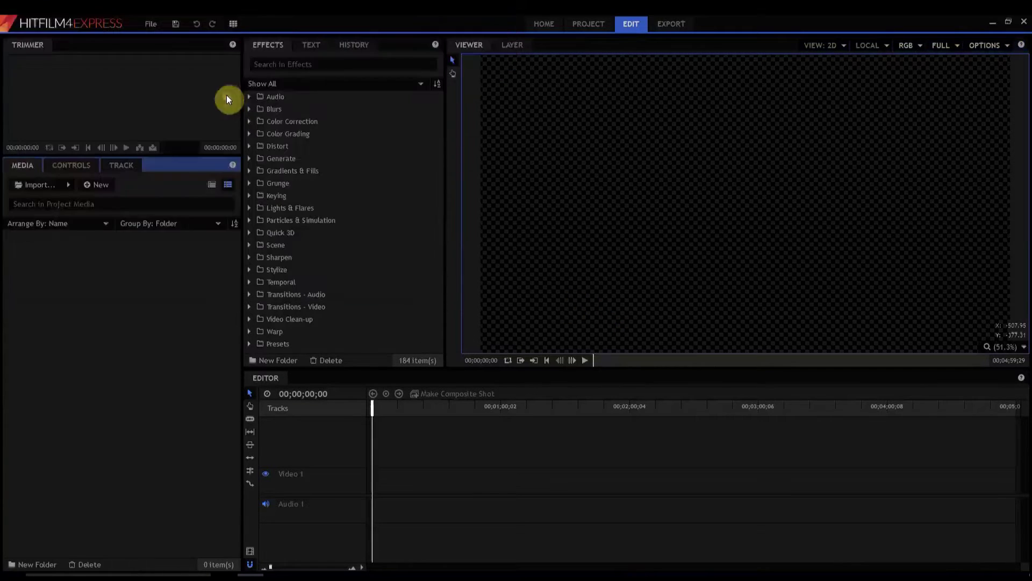
pyautogui.moveTo(51, 250); pyautogui.dragTo(369, 487)
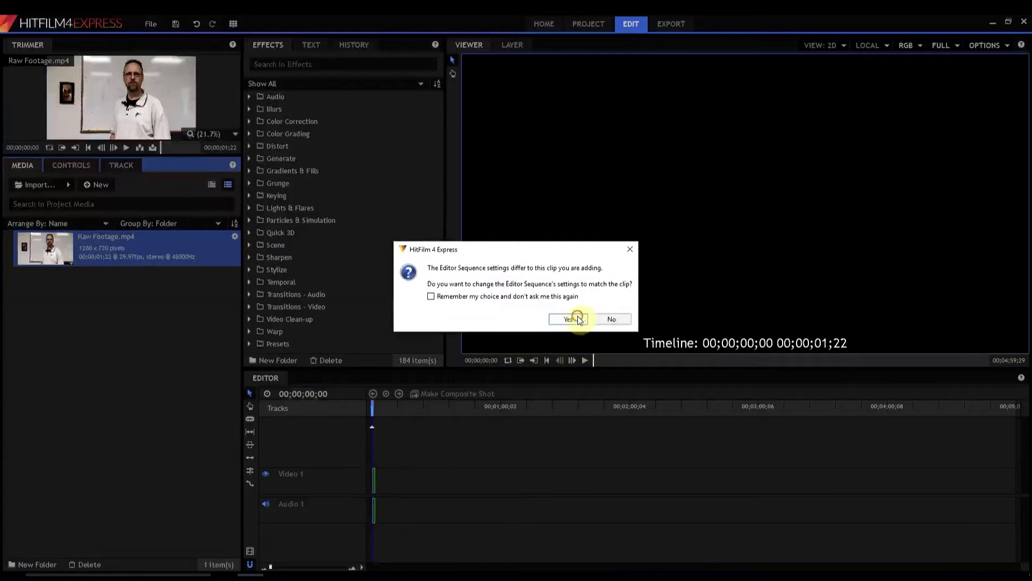
pyautogui.click(569, 319)
# Preview the clip and park the playhead on its final thumbs-up frame at 00;00;01;21.
pyautogui.moveTo(272, 569); pyautogui.dragTo(307, 560)
pyautogui.click(586, 360)
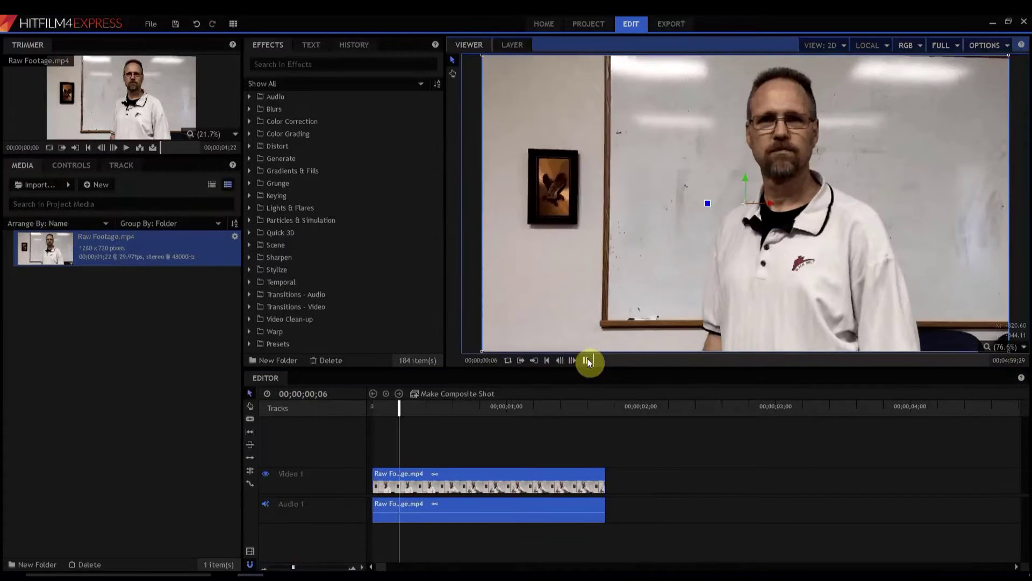
pyautogui.click(588, 362)
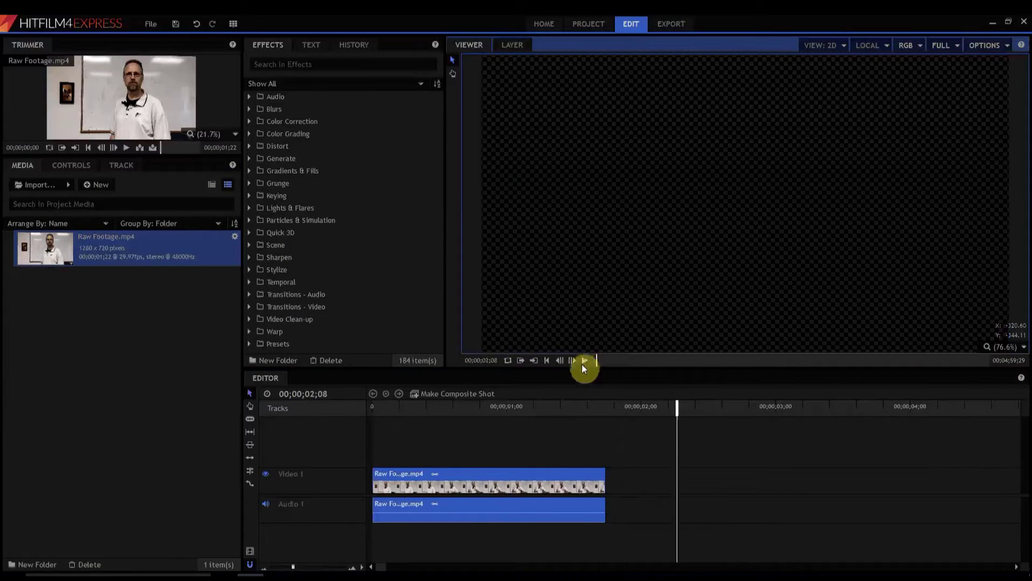
pyautogui.moveTo(675, 410); pyautogui.dragTo(600, 414)
# Export the current thumbs-up frame from the viewer as Still.png.
pyautogui.click(985, 48)
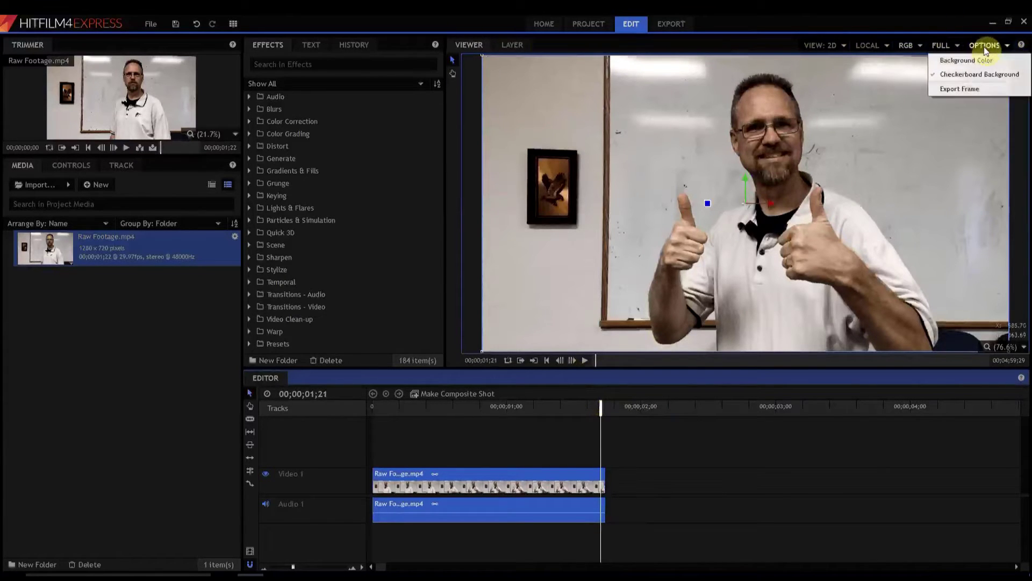
pyautogui.click(962, 90)
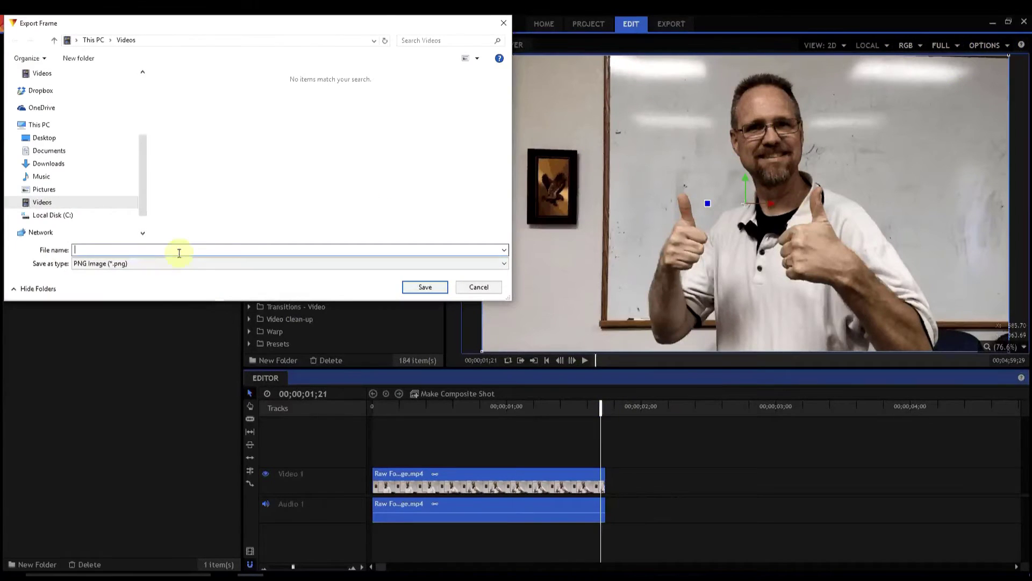
pyautogui.write('Still')
pyautogui.press('Return')
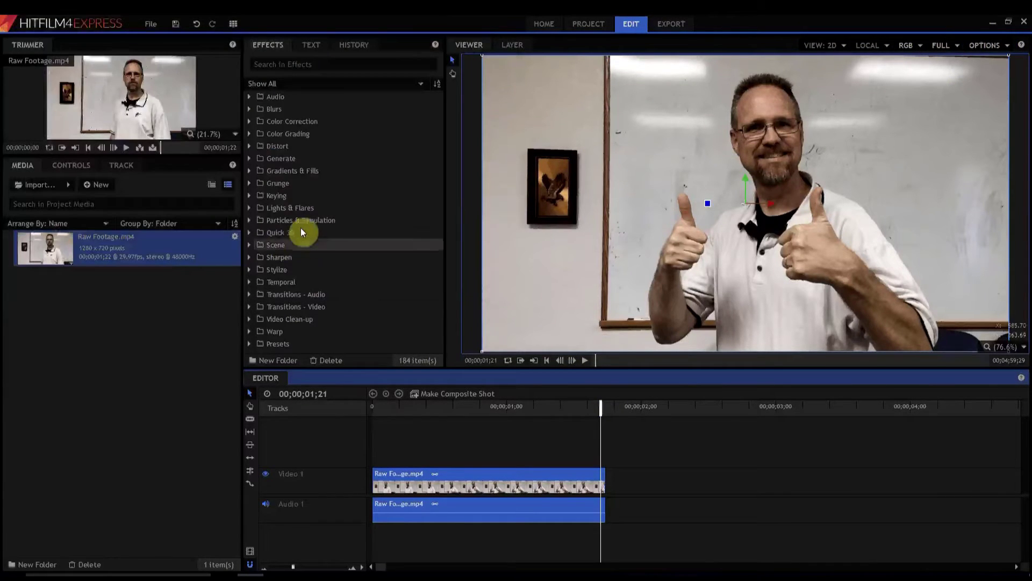
# Import Still.png and place it on Video 1 right after the Raw Footage clip.
pyautogui.click(41, 186)
pyautogui.doubleClick(294, 106)
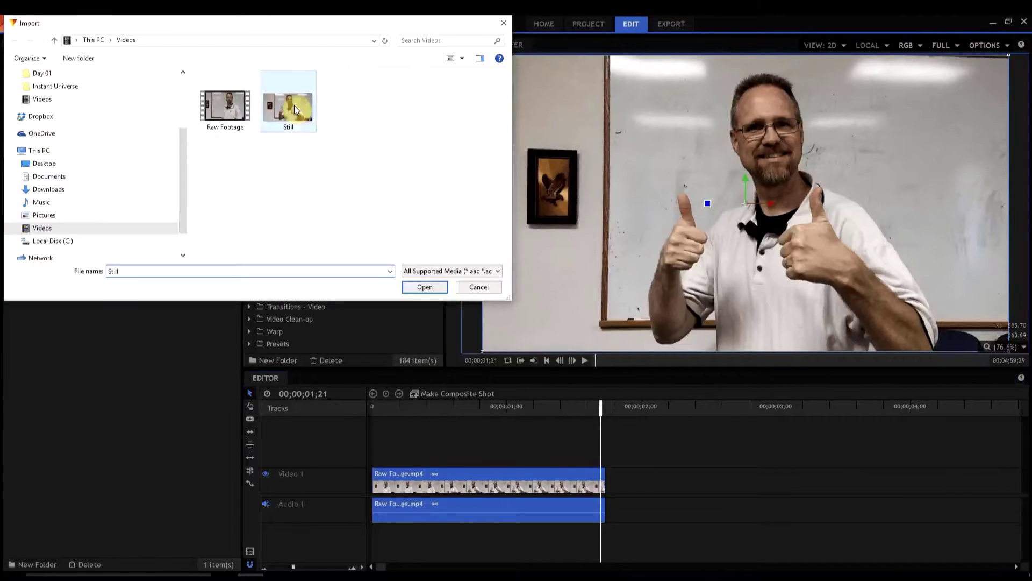
pyautogui.moveTo(42, 283); pyautogui.dragTo(605, 483)
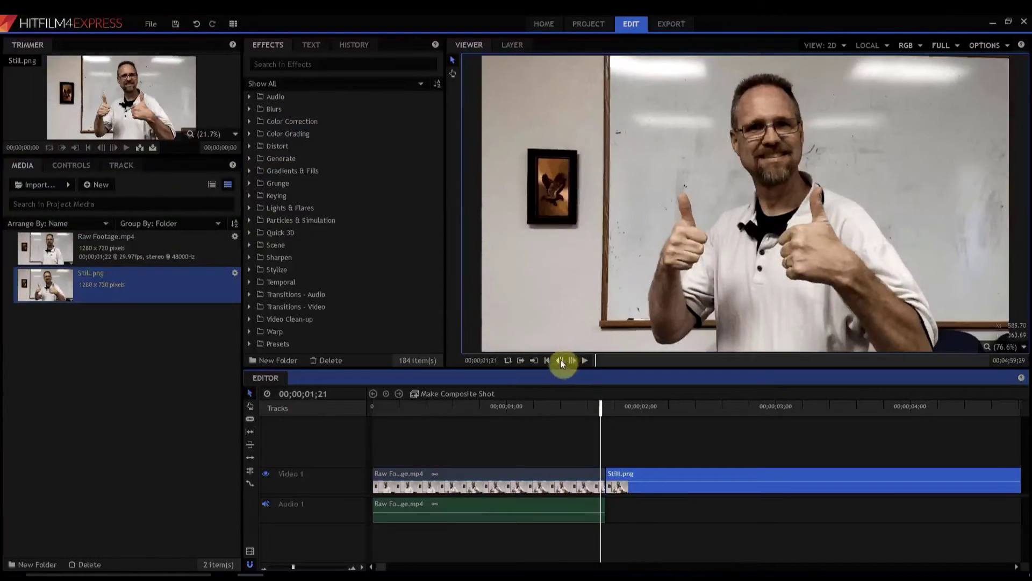
# Play the sequence from the start to check the still follows the clip.
pyautogui.click(547, 360)
pyautogui.click(586, 360)
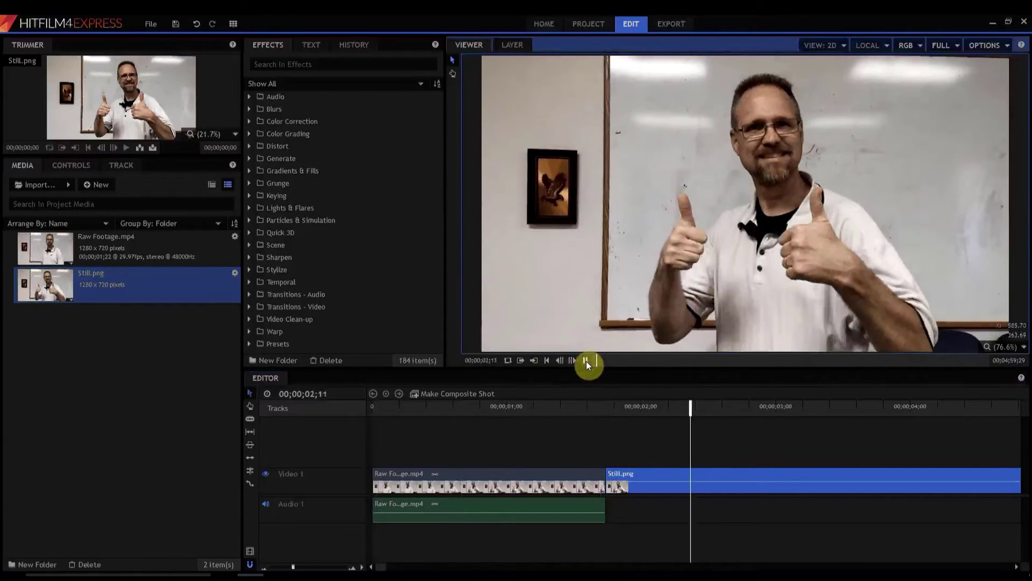
pyautogui.click(586, 361)
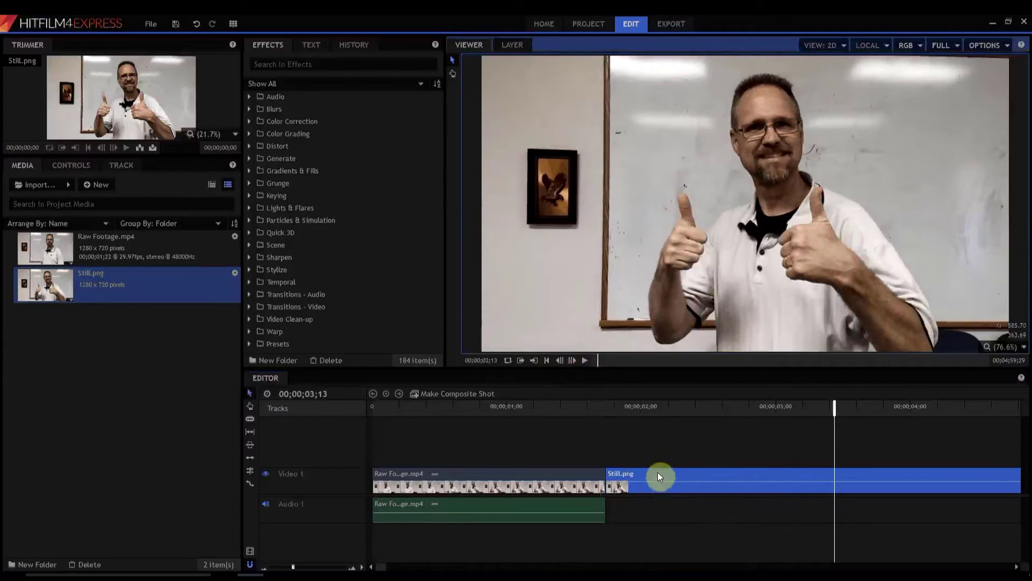
pyautogui.rightClick(660, 477)
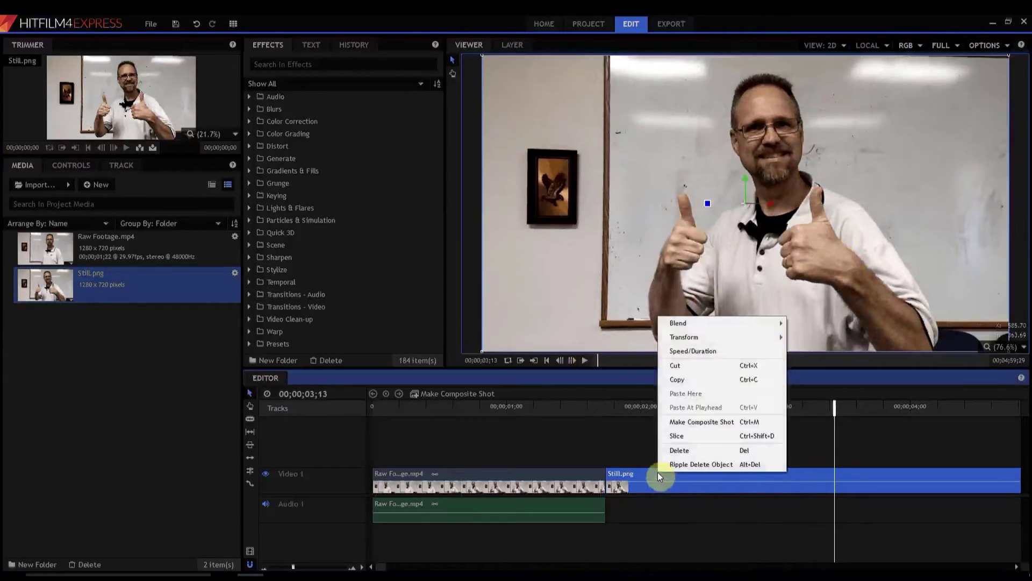
# Convert the Still.png clip into a composite shot, keeping the default name.
pyautogui.click(695, 425)
pyautogui.click(570, 328)
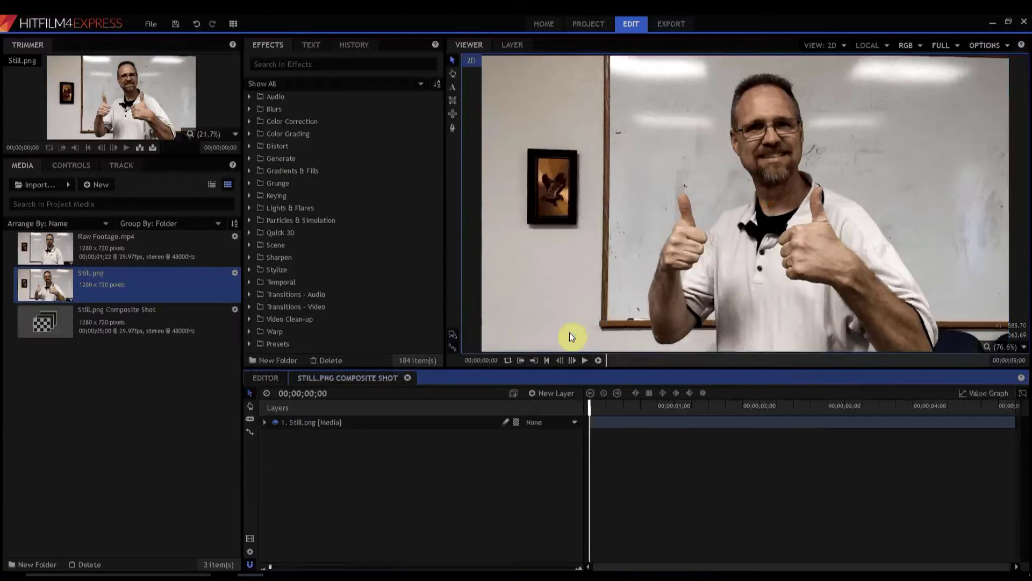
pyautogui.click(309, 422)
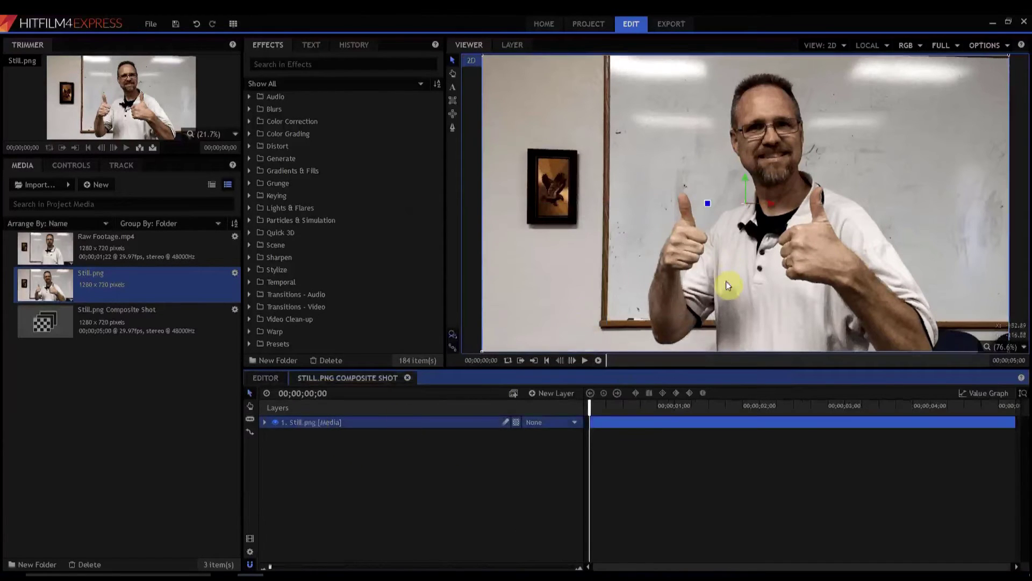
# Apply Hue, Saturation & Lightness to the Still.png layer with Saturation at -100.
pyautogui.click(285, 63)
pyautogui.write('hue')
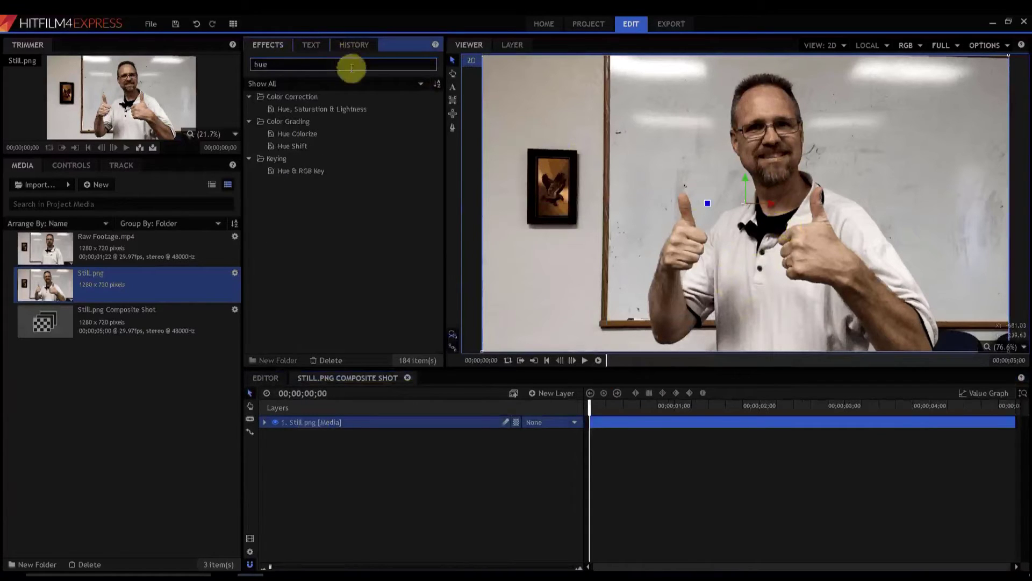
pyautogui.moveTo(318, 109); pyautogui.dragTo(300, 426)
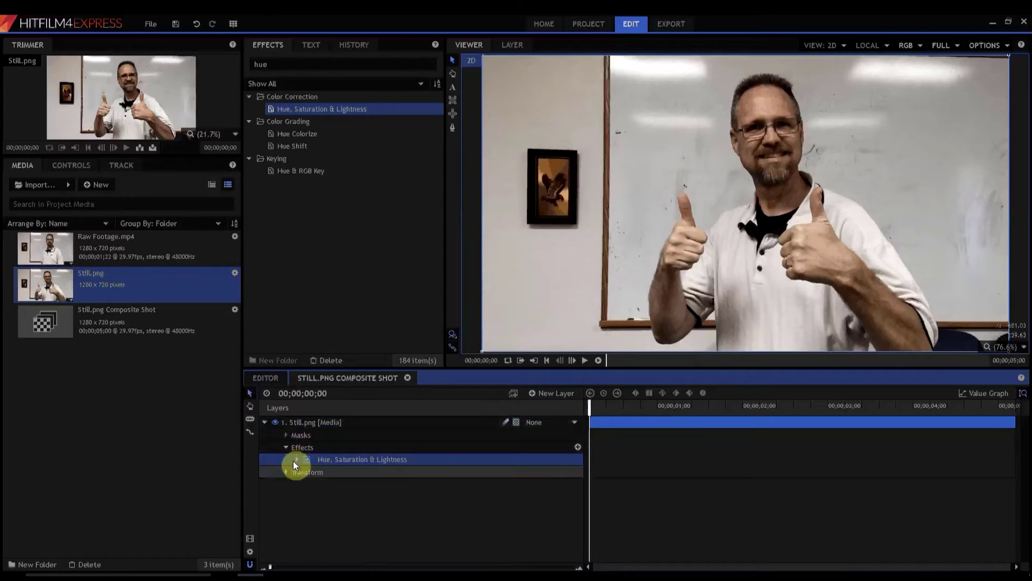
pyautogui.click(296, 460)
pyautogui.click(307, 472)
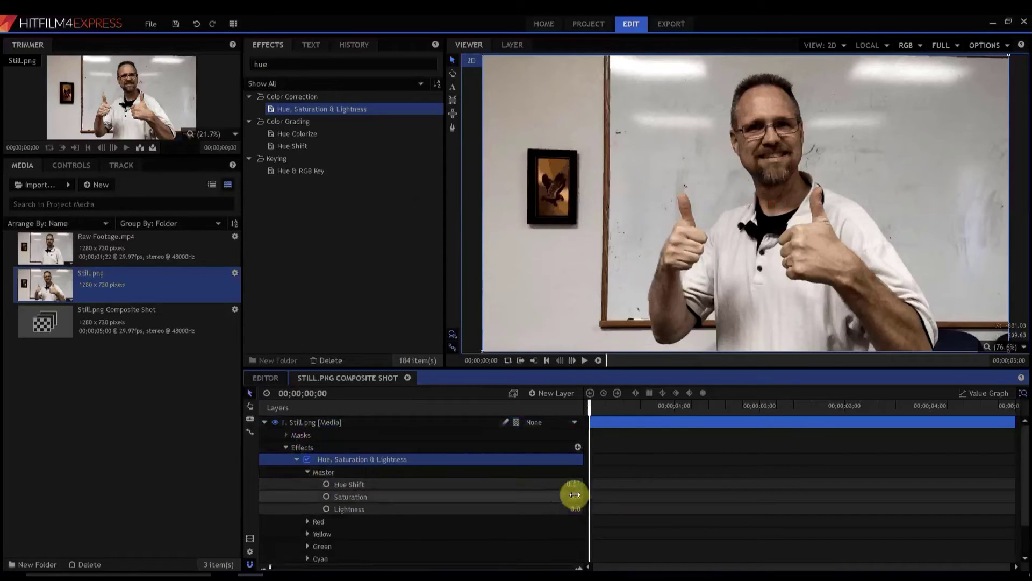
pyautogui.moveTo(570, 494); pyautogui.dragTo(572, 495)
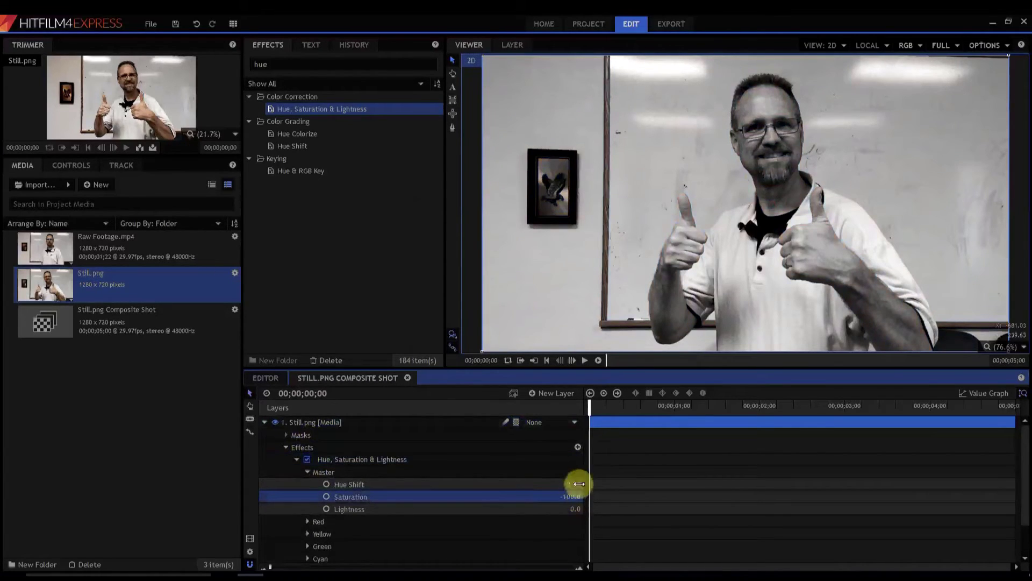
pyautogui.click(297, 460)
pyautogui.click(285, 446)
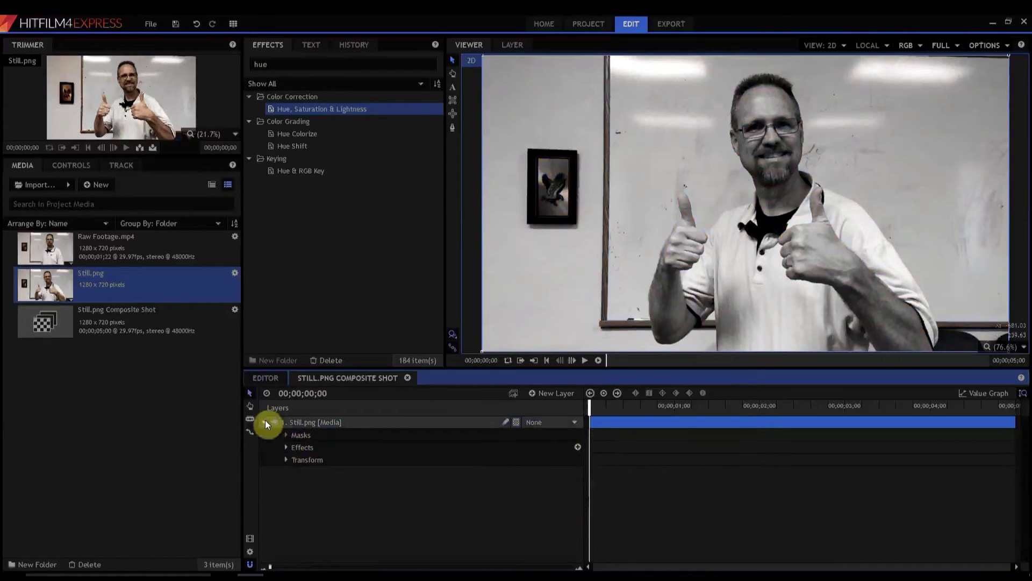
pyautogui.click(264, 422)
# Duplicate the Still.png layer and apply the Invert effect to the top copy.
pyautogui.rightClick(304, 422)
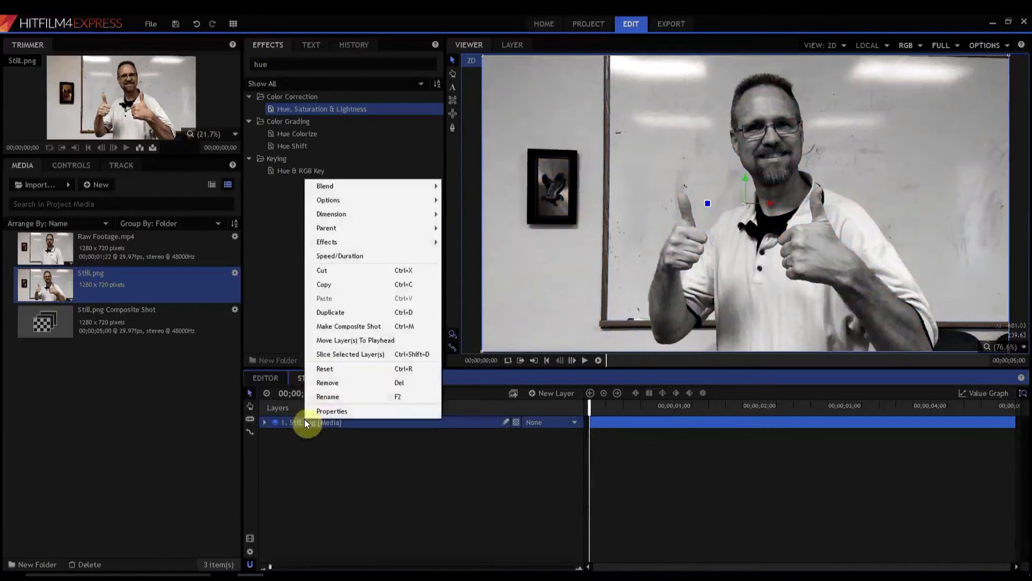
pyautogui.click(324, 313)
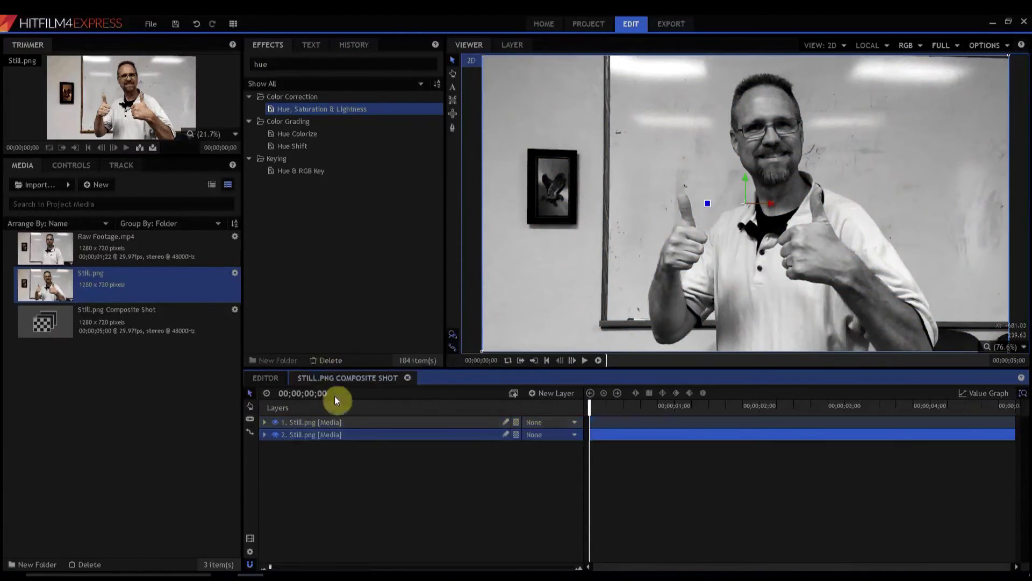
pyautogui.doubleClick(281, 64)
pyautogui.write('invert')
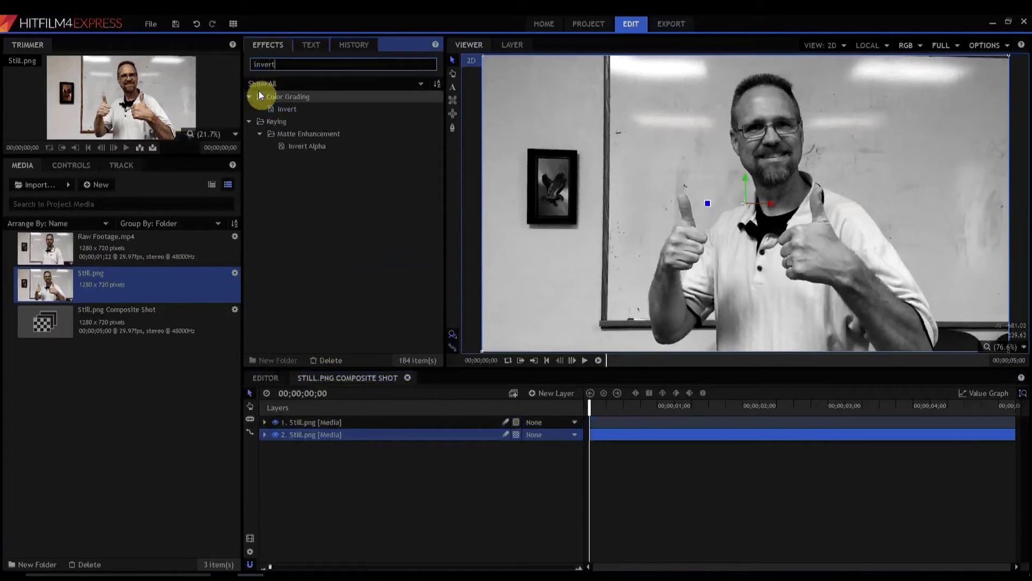
pyautogui.moveTo(291, 109); pyautogui.dragTo(306, 422)
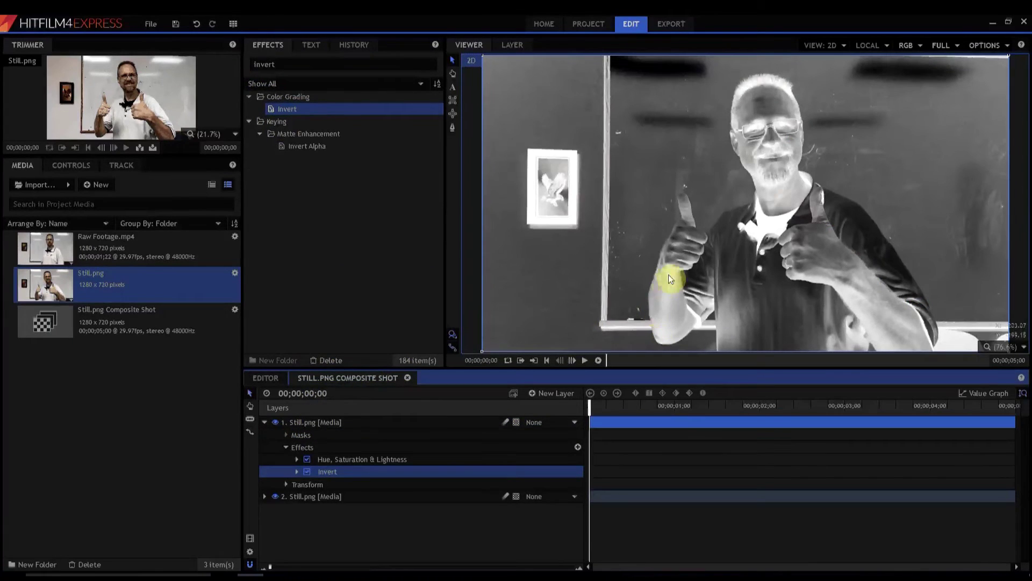
# Set the top Still.png layer's blend mode to Color Dodge.
pyautogui.click(302, 421)
pyautogui.click(63, 166)
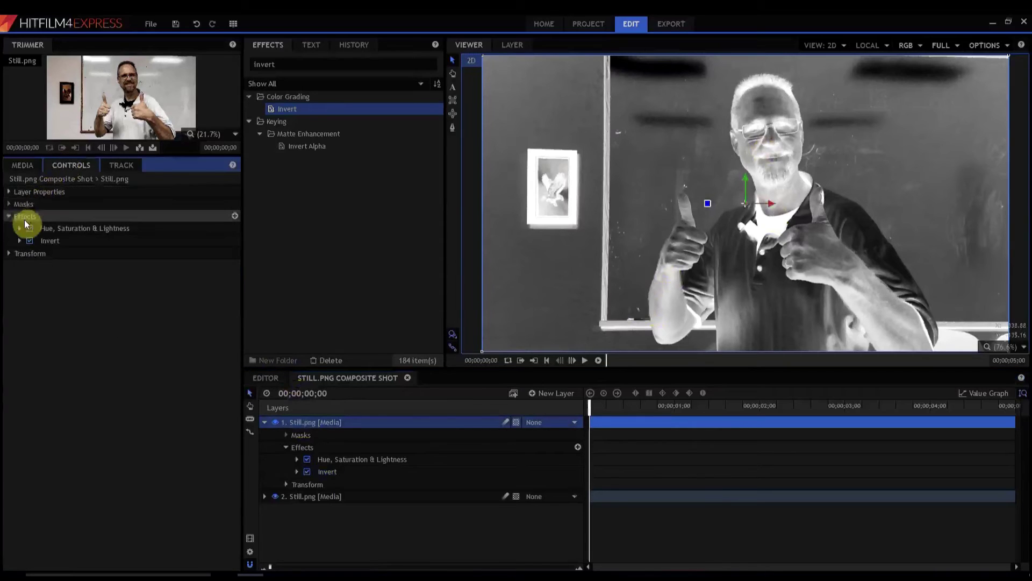
pyautogui.click(10, 192)
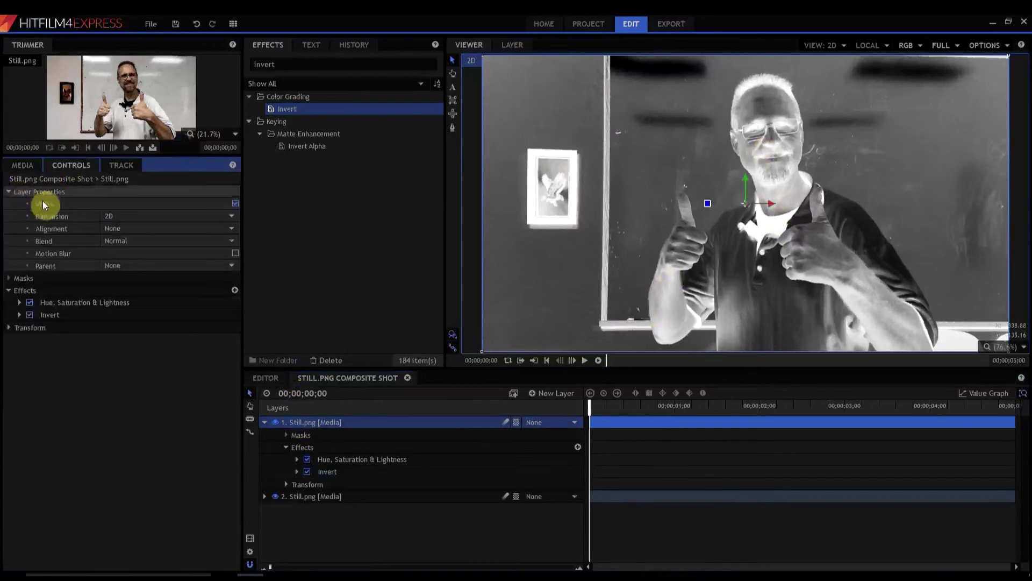
pyautogui.click(130, 241)
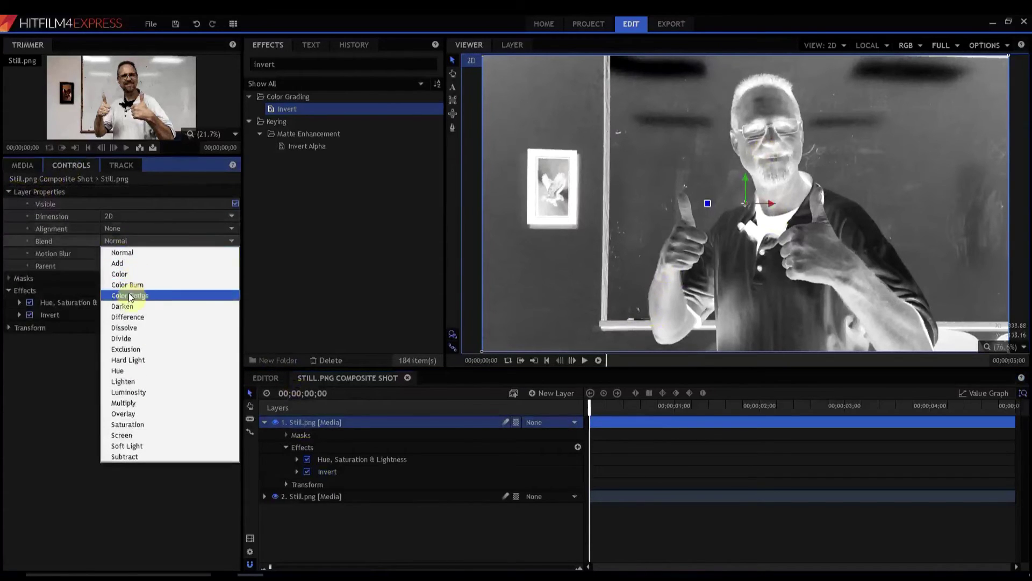
pyautogui.click(130, 295)
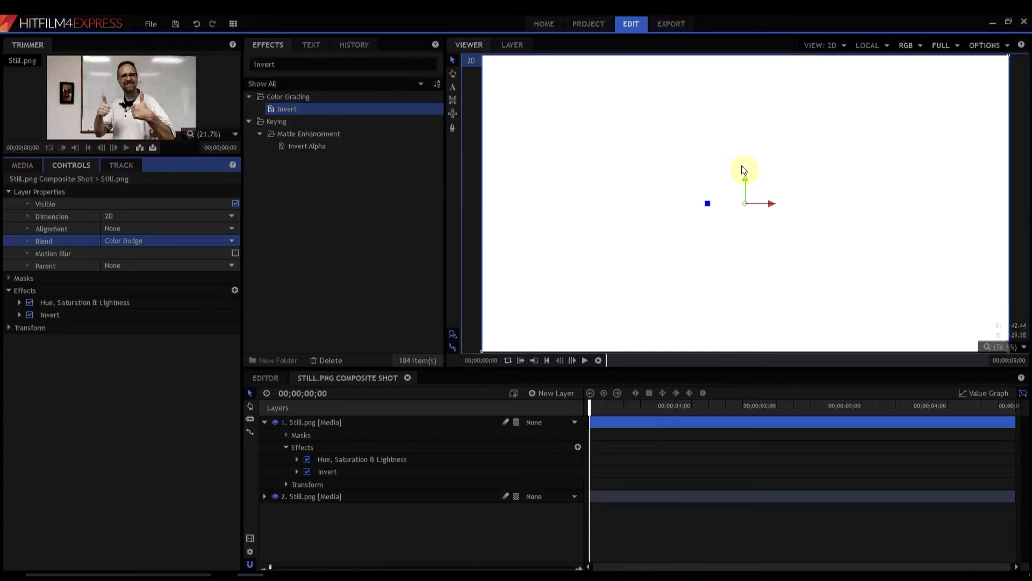
pyautogui.doubleClick(310, 64)
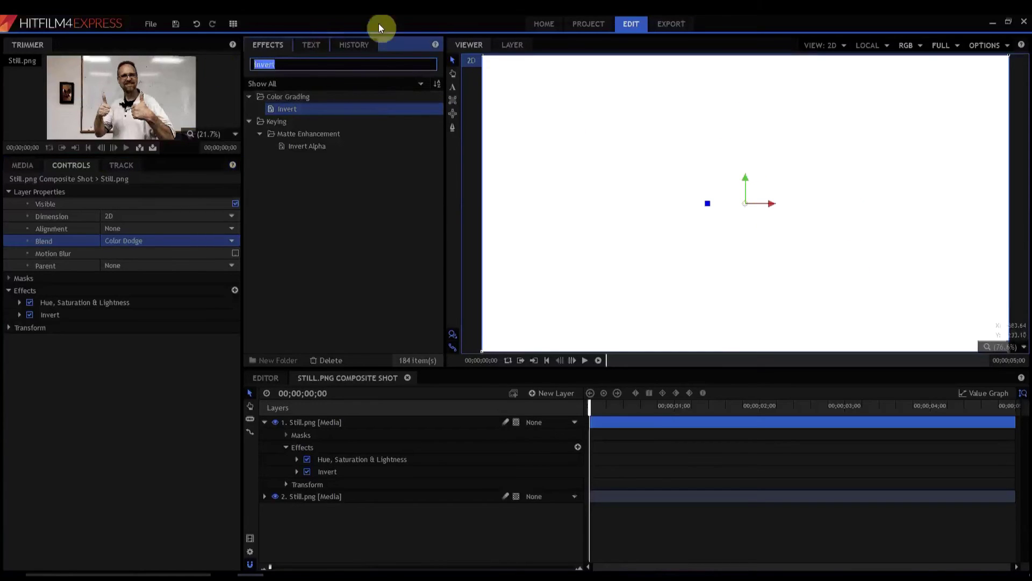
# Drop the Blur effect onto the top inverted Still.png layer and return to the Editor timeline.
pyautogui.write('blur')
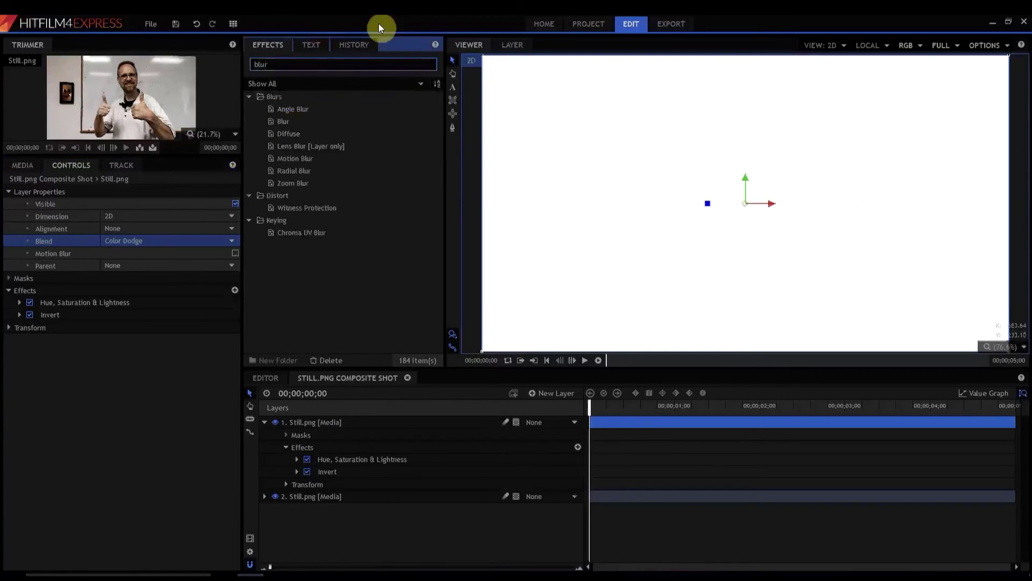
pyautogui.moveTo(282, 121); pyautogui.dragTo(307, 423)
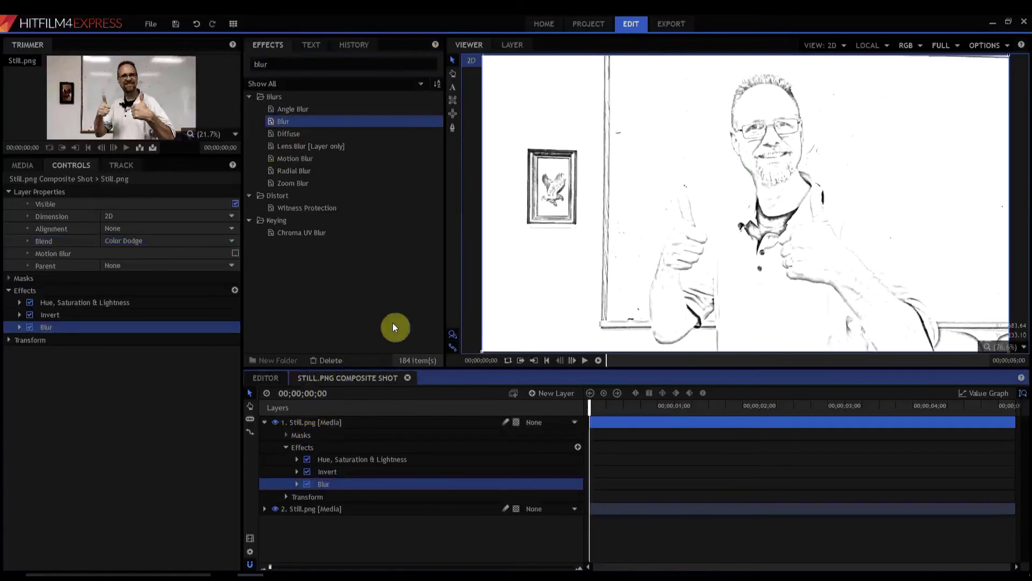
pyautogui.click(264, 423)
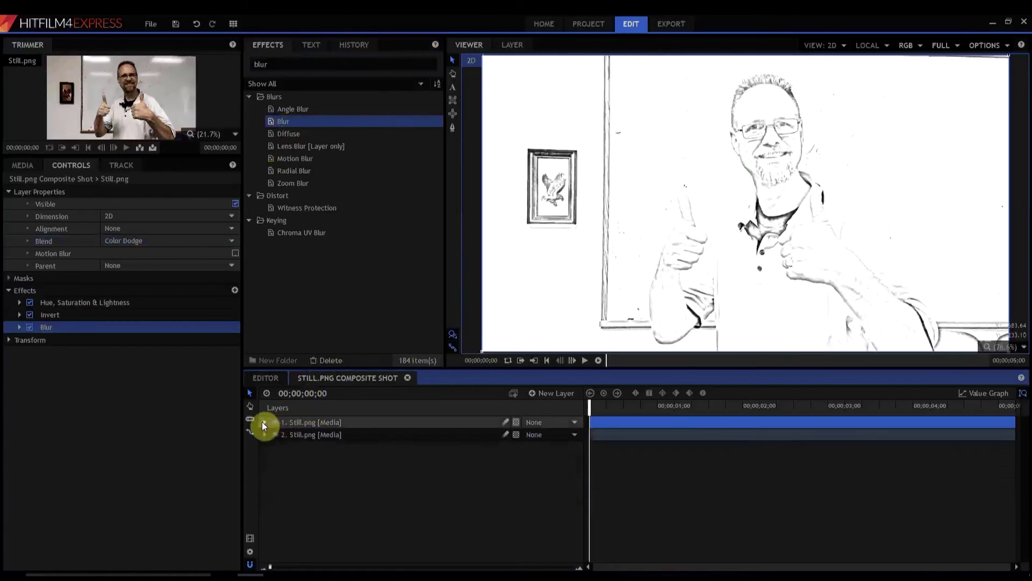
pyautogui.click(262, 375)
# Replay the edit from the start to preview the sketched still ending.
pyautogui.click(546, 360)
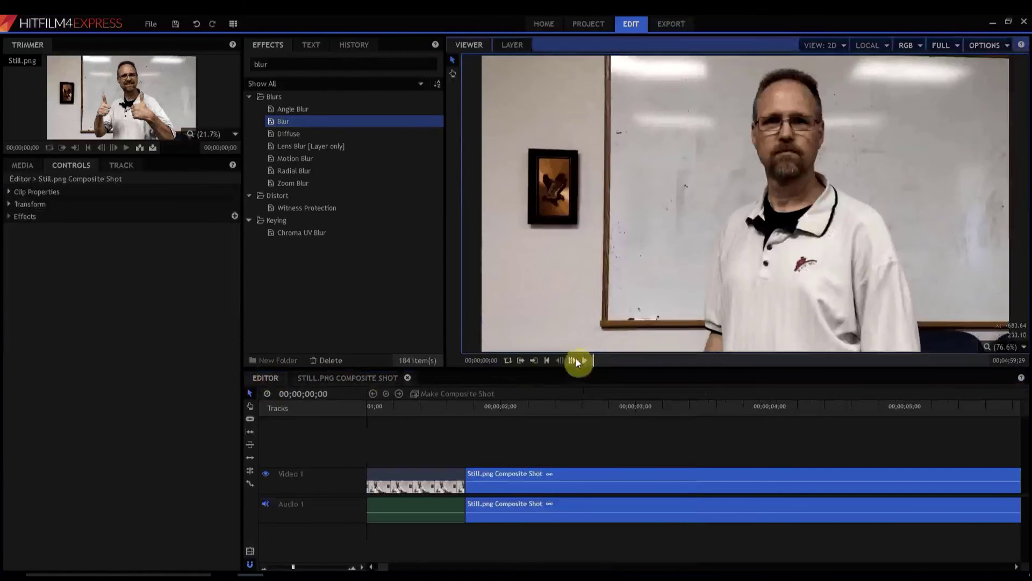
pyautogui.click(585, 360)
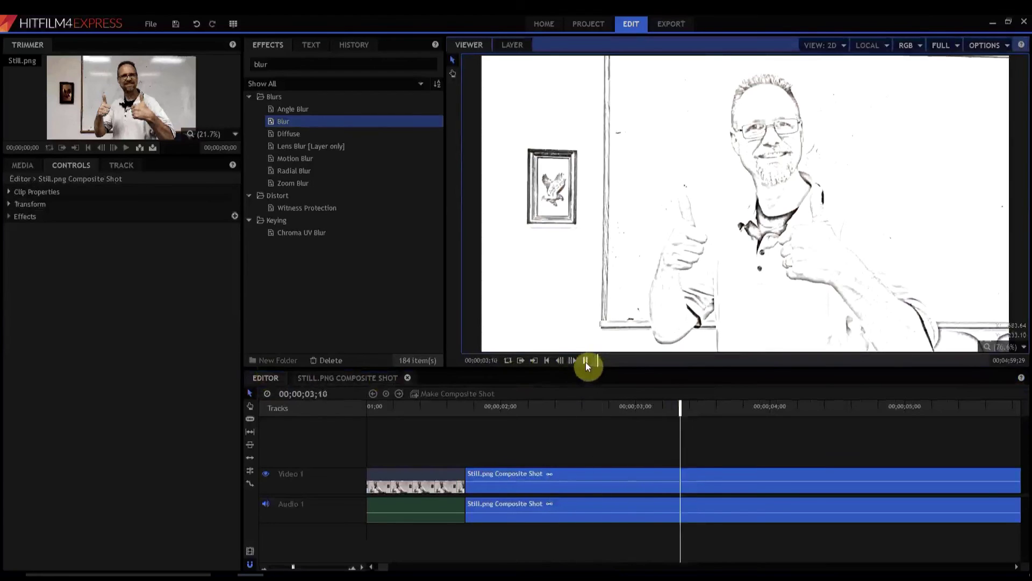
pyautogui.click(585, 361)
pyautogui.click(365, 569)
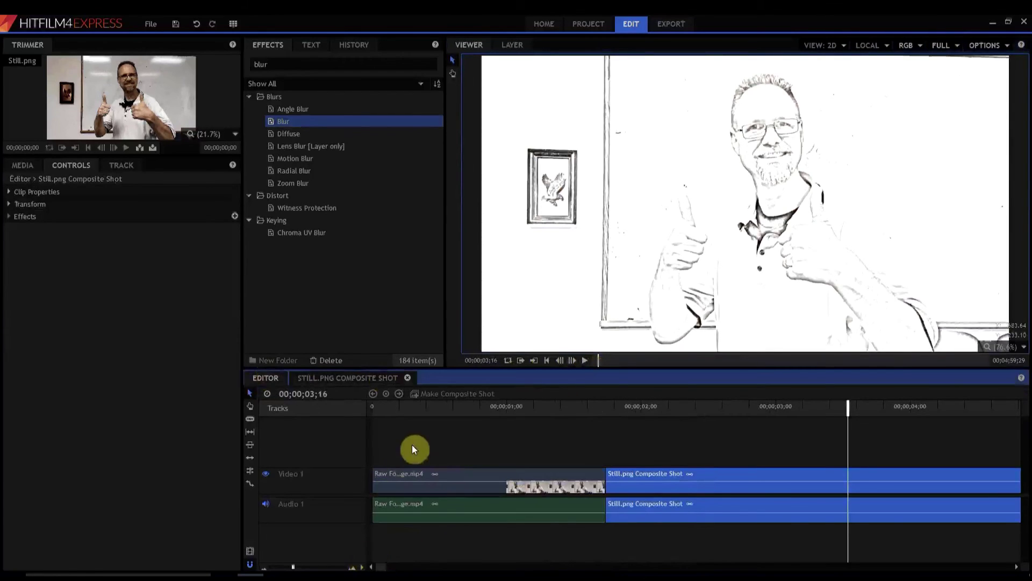
# Place a Cross Dissolve from Transitions - Video > Dissolve on the cut between the clips.
pyautogui.doubleClick(260, 65)
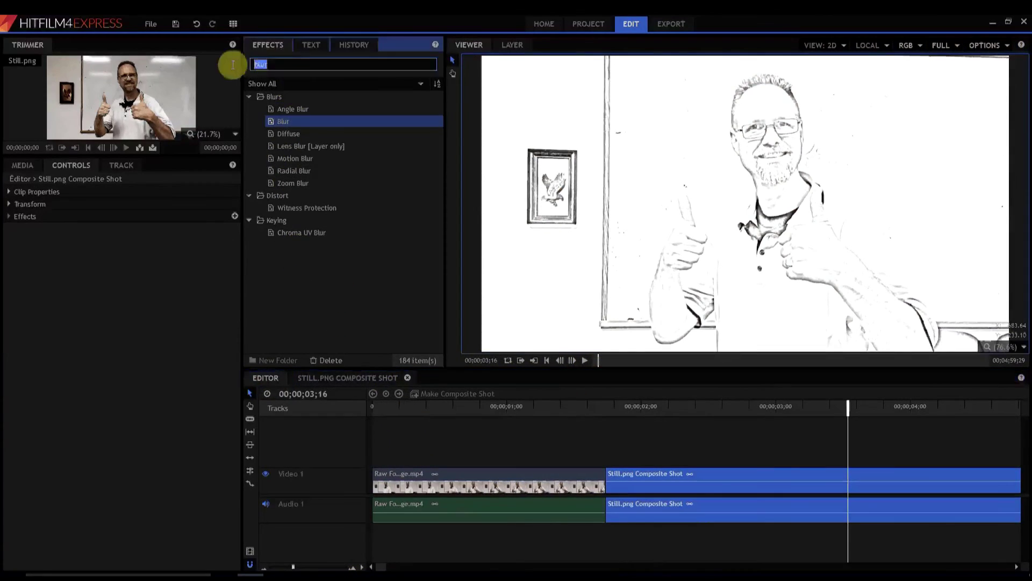
pyautogui.press('BackSpace')
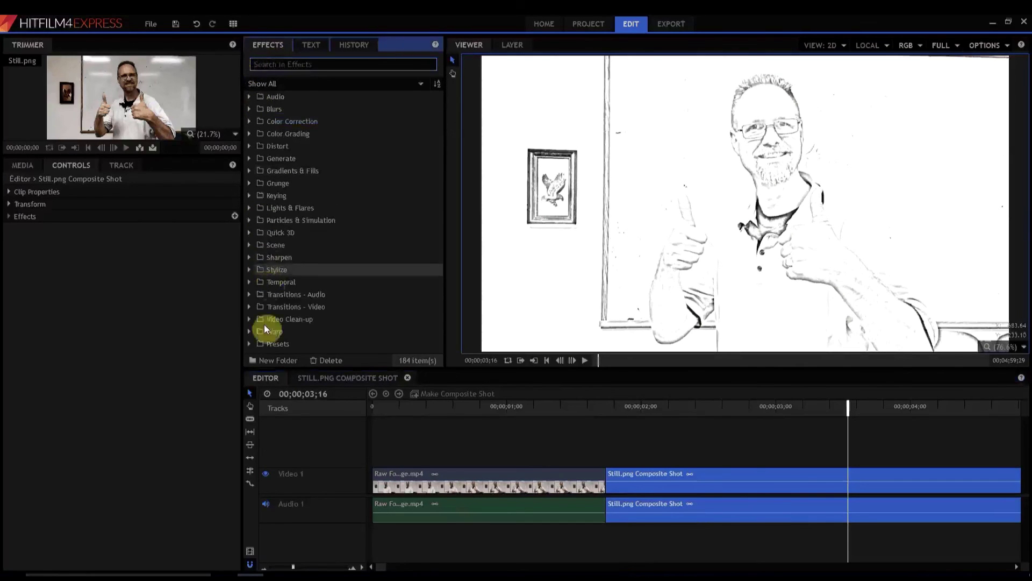
pyautogui.click(249, 307)
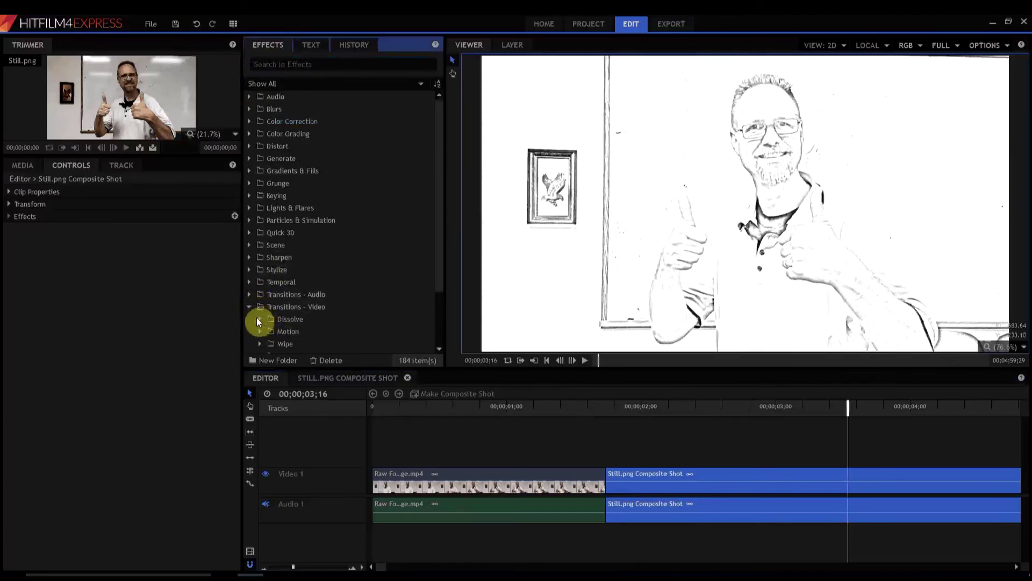
pyautogui.click(261, 319)
pyautogui.moveTo(293, 343); pyautogui.dragTo(602, 473)
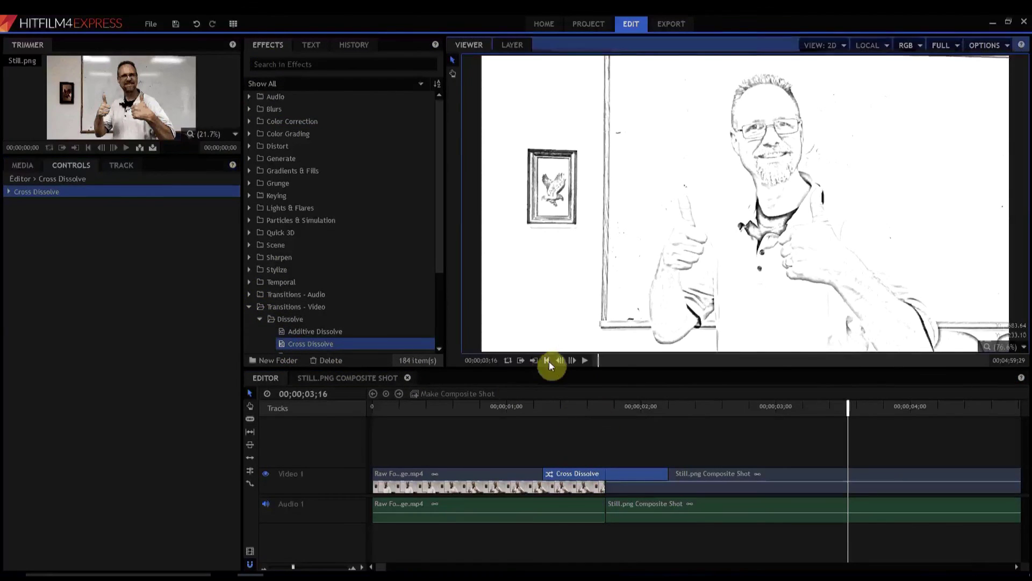